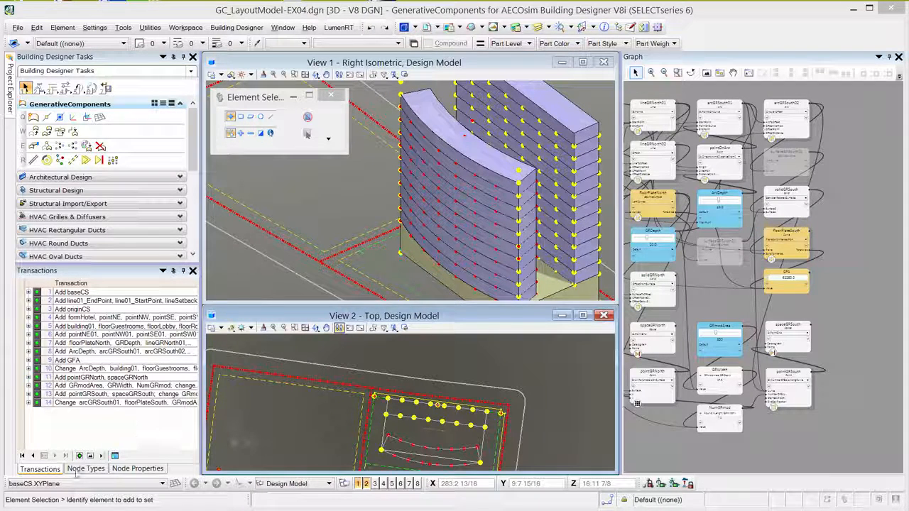
# - Add a LawCurve node to the graph in the empty area beside the arcGRSouth02 node
pyautogui.click(81, 470)
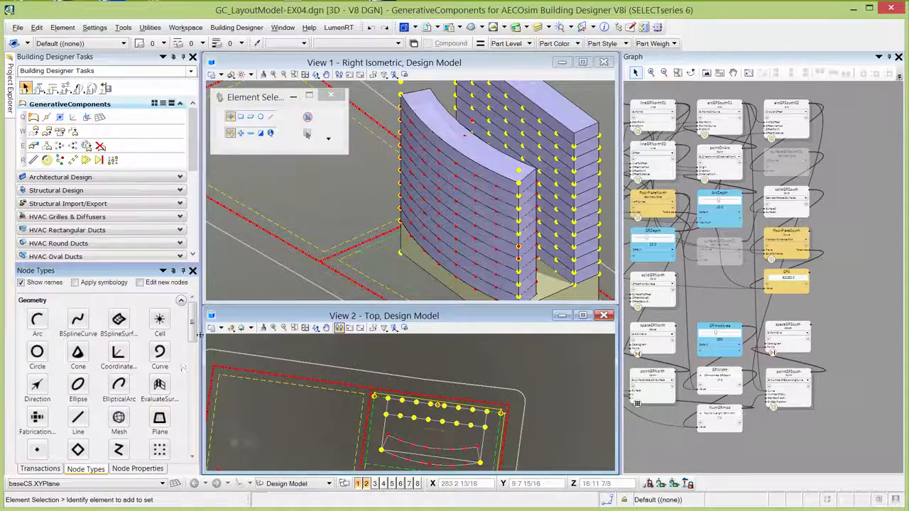
pyautogui.moveTo(196, 324); pyautogui.dragTo(189, 443)
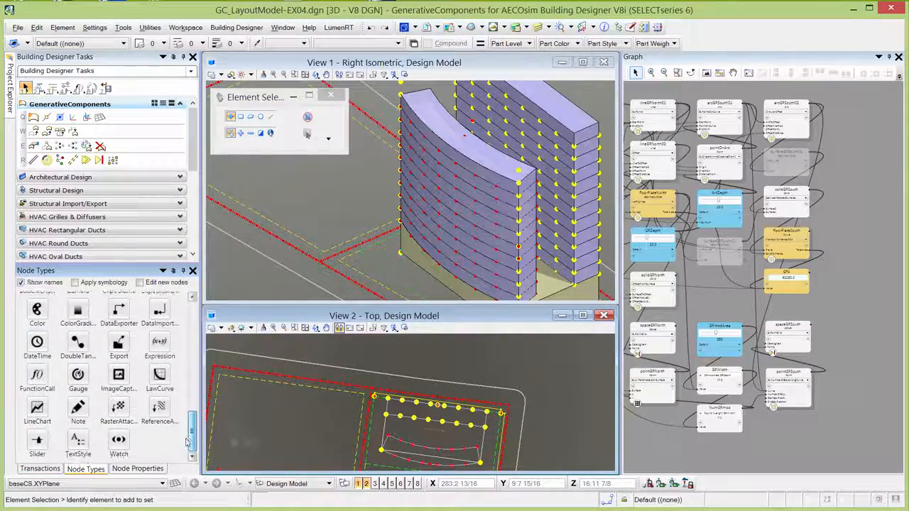
pyautogui.click(160, 376)
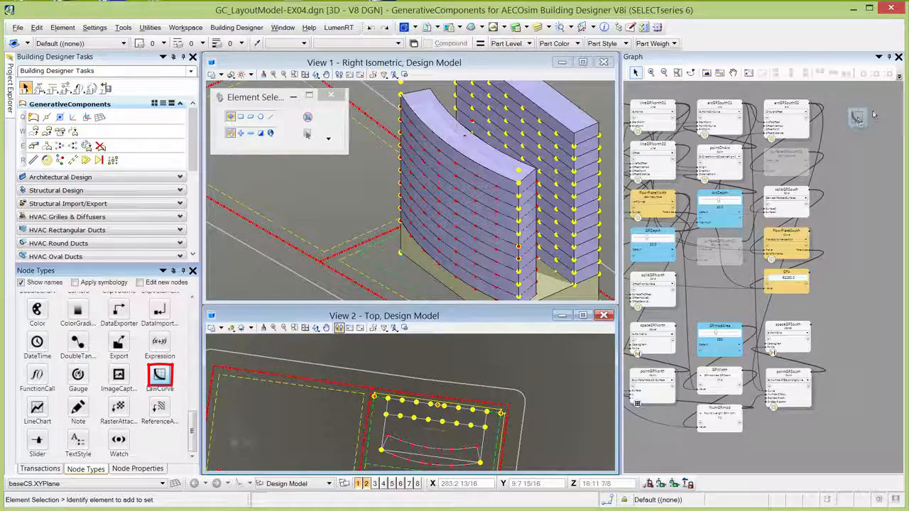
pyautogui.click(858, 119)
pyautogui.scroll(4, 884, 107)
pyautogui.scroll(2, 885, 106)
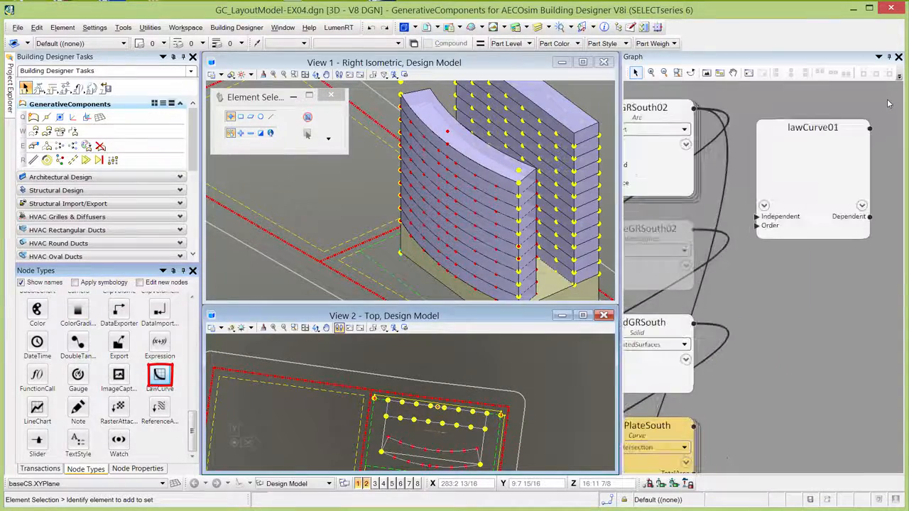
# - Set the law curve node's YMin to 1 and its YMax to the expression 85-YWidth
pyautogui.click(816, 256)
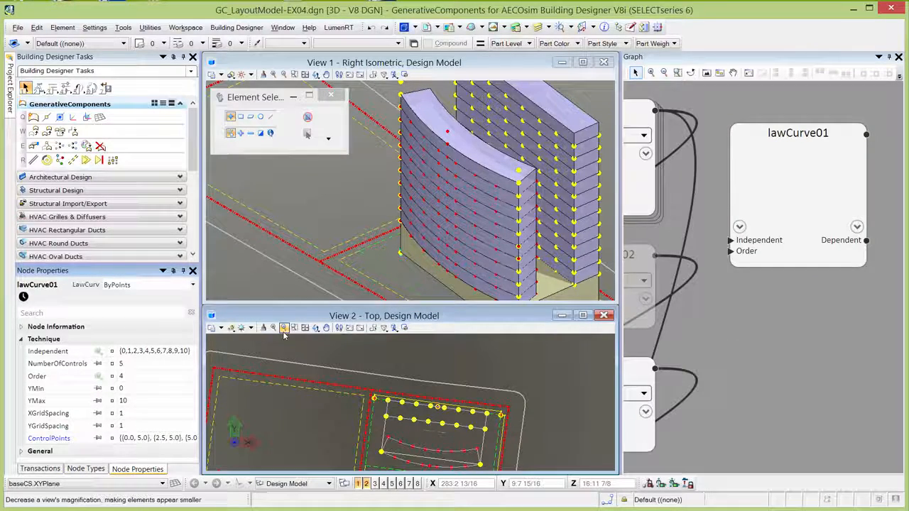
pyautogui.doubleClick(792, 198)
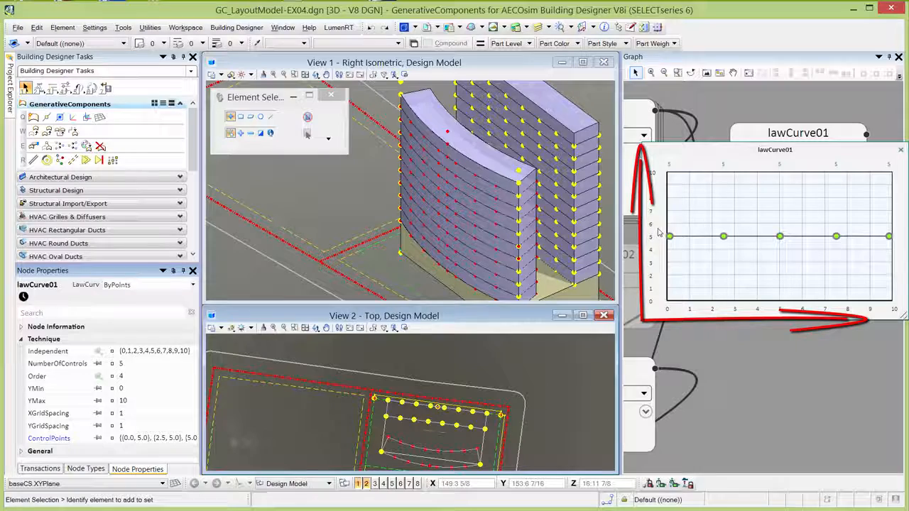
pyautogui.click(126, 387)
pyautogui.click(128, 388)
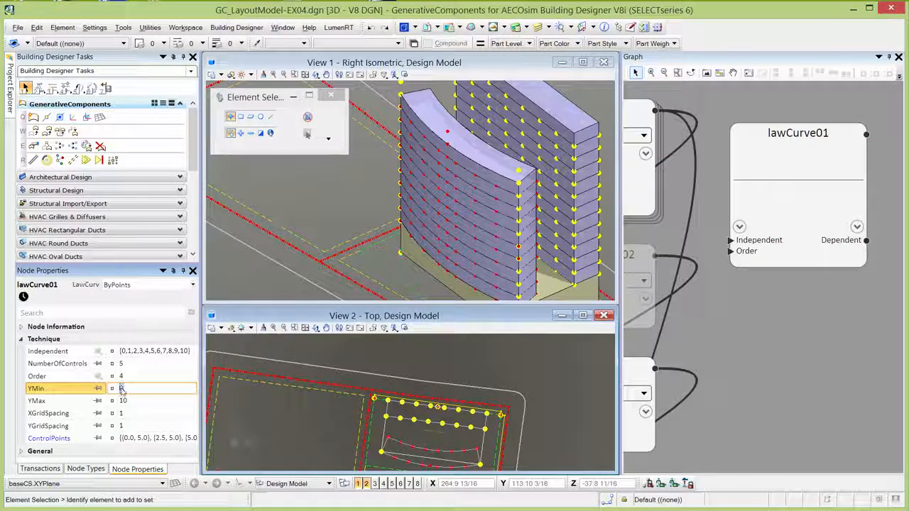
pyautogui.write('1')
pyautogui.click(123, 400)
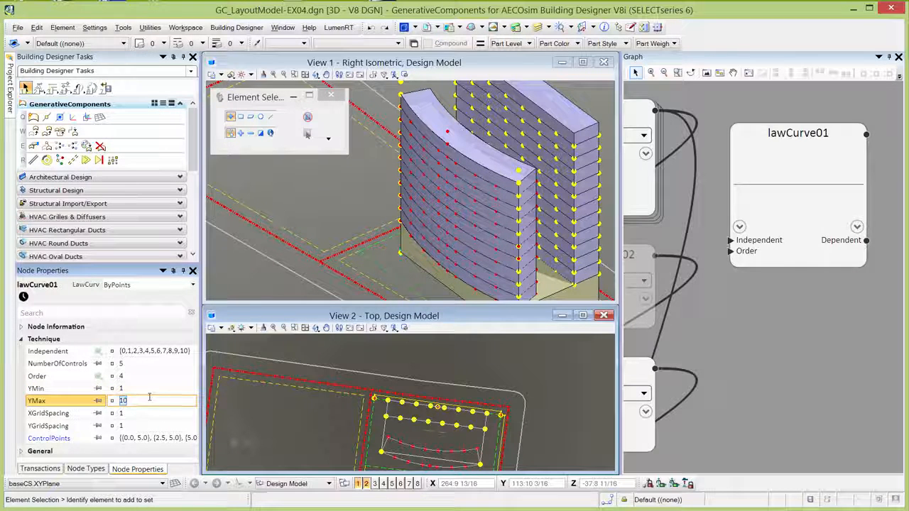
pyautogui.write('85-')
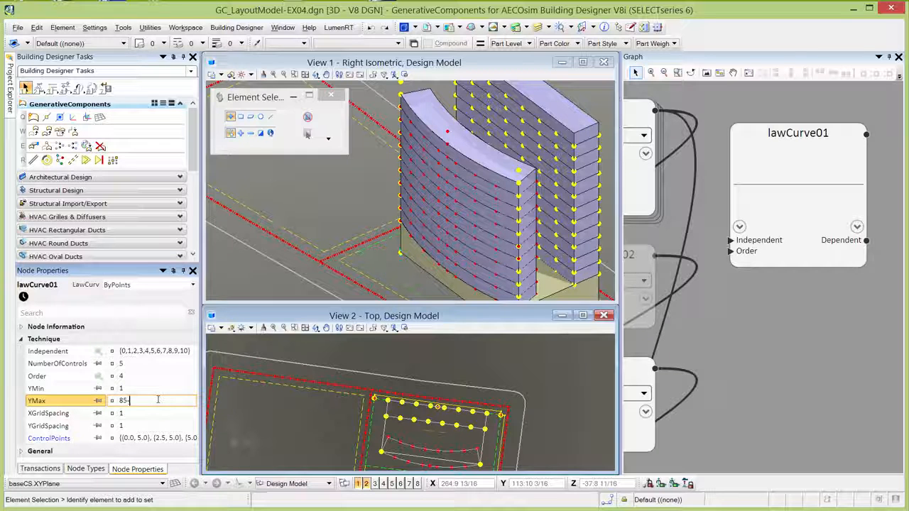
pyautogui.write('Yw')
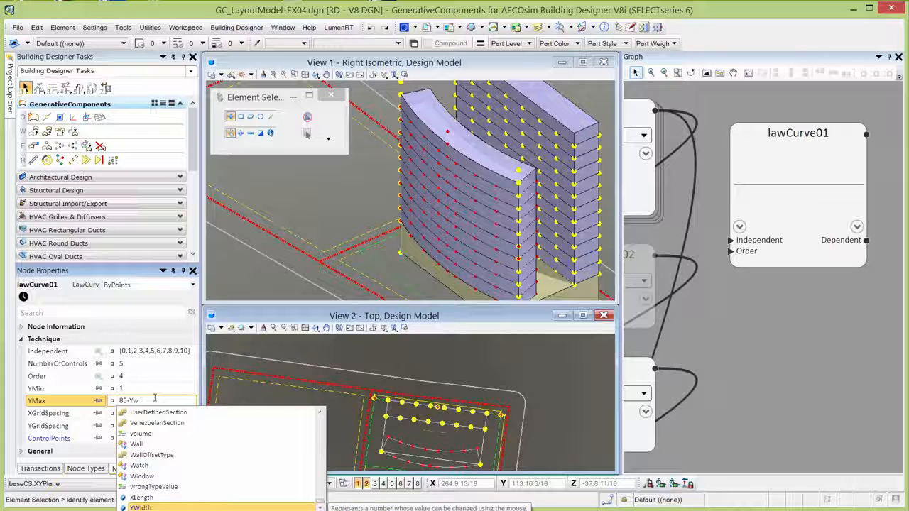
pyautogui.click(146, 507)
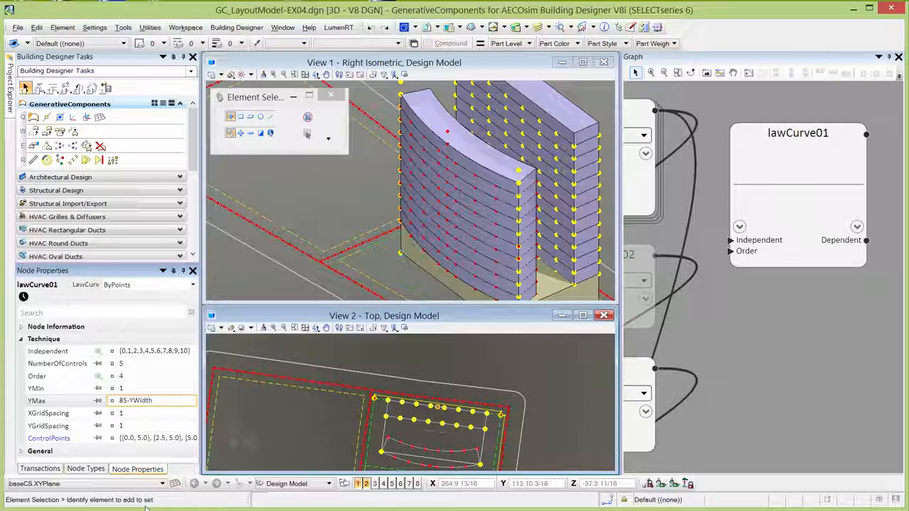
pyautogui.click(121, 413)
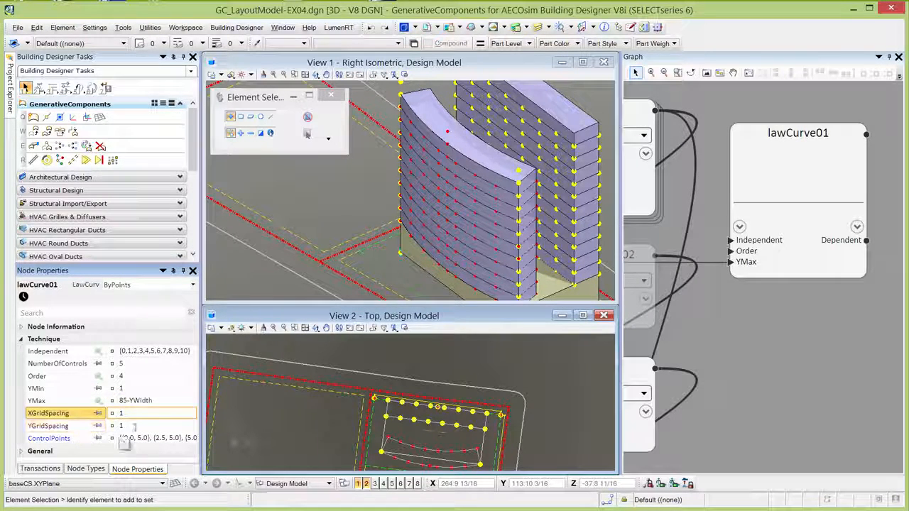
pyautogui.click(159, 425)
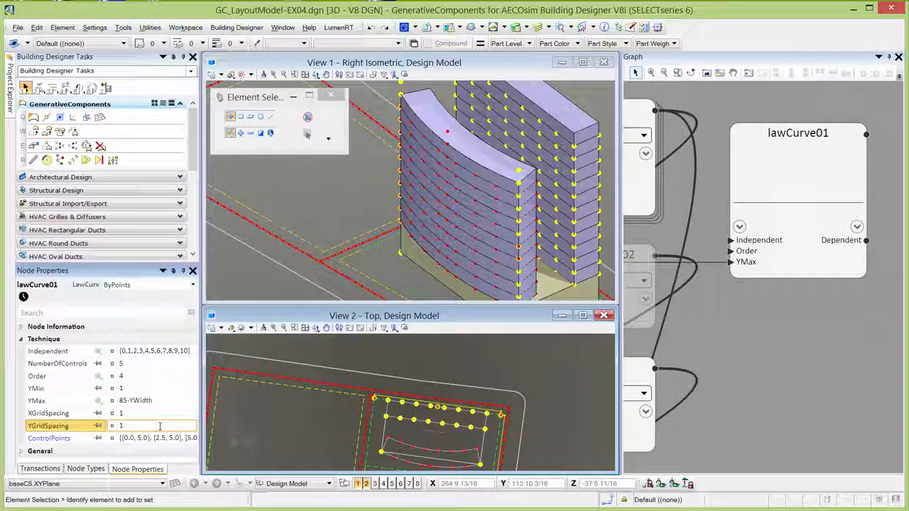
# - Shape the law curve by raising its second control point to 20 and its middle control point to about 17.3
pyautogui.click(794, 182)
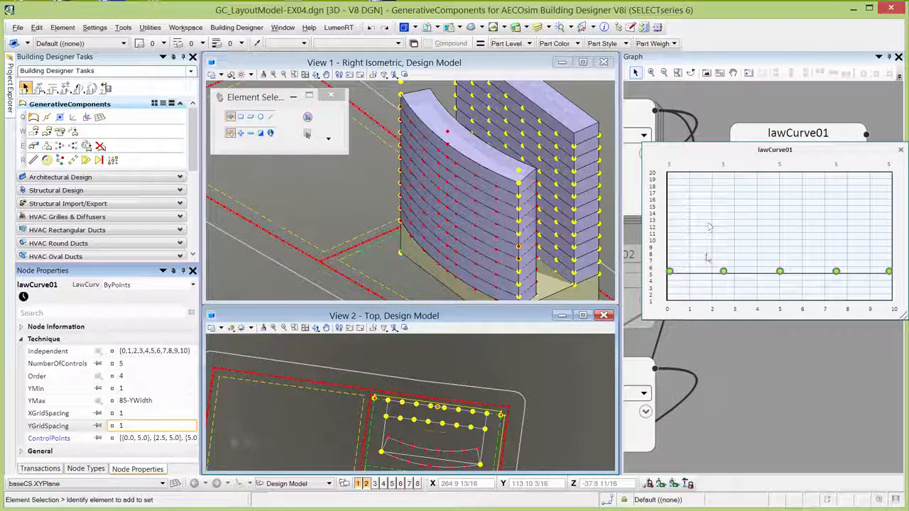
pyautogui.moveTo(723, 273); pyautogui.dragTo(729, 176)
pyautogui.moveTo(780, 272); pyautogui.dragTo(806, 194)
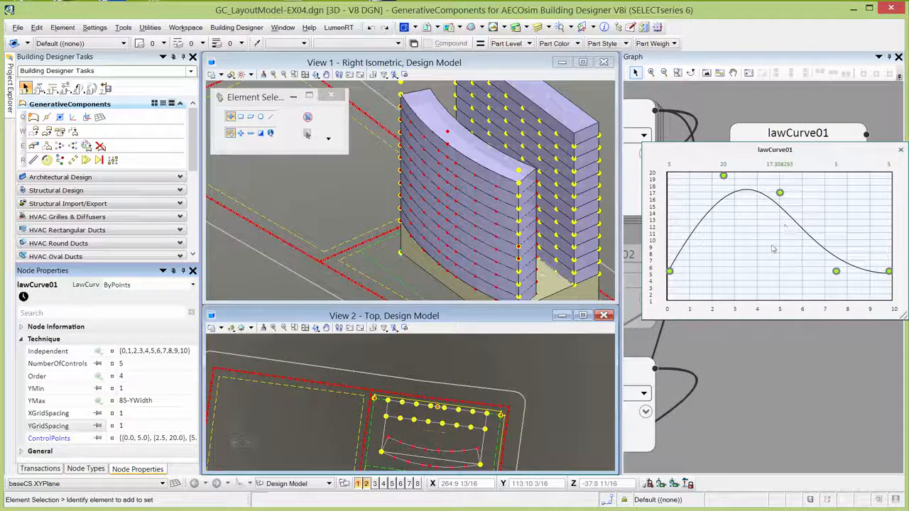
pyautogui.click(794, 335)
# - Wire the law curve's Dependent output to the DistanceFromOrigin input of the pointOnArc node
pyautogui.moveTo(853, 244)
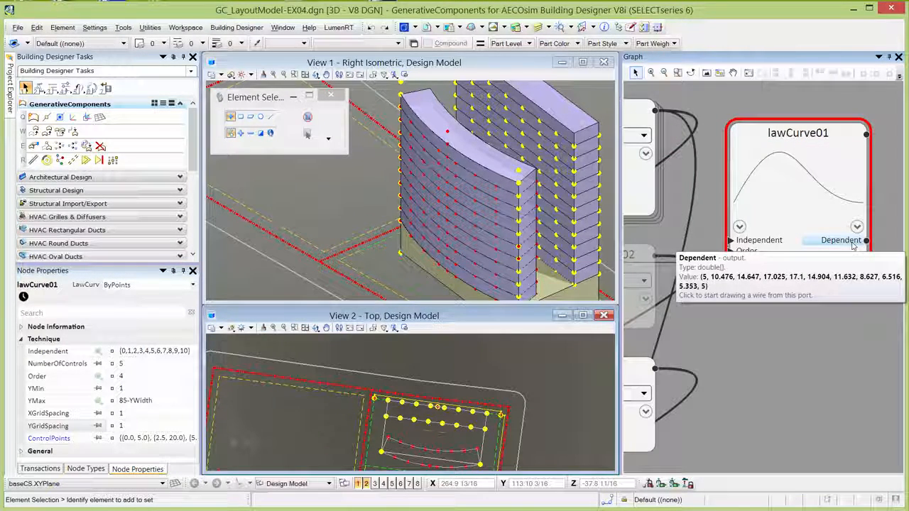
pyautogui.click(856, 244)
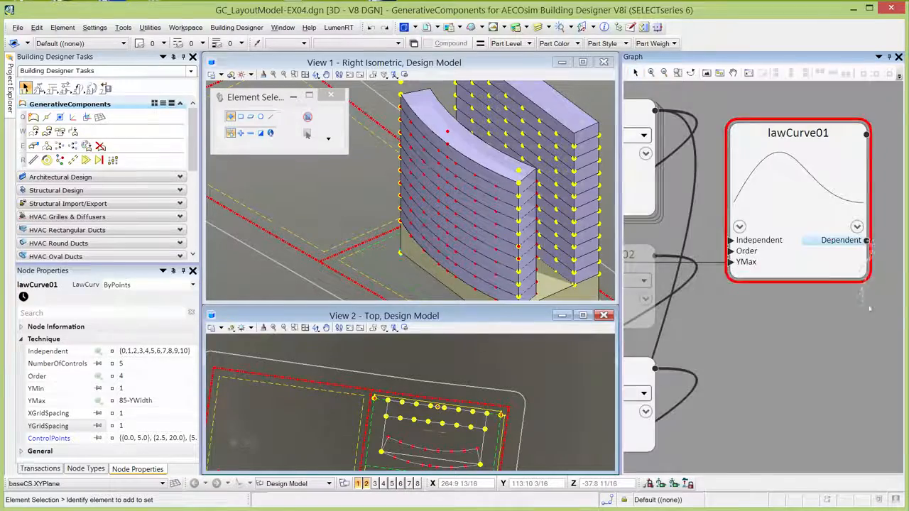
pyautogui.scroll(-5, 871, 308)
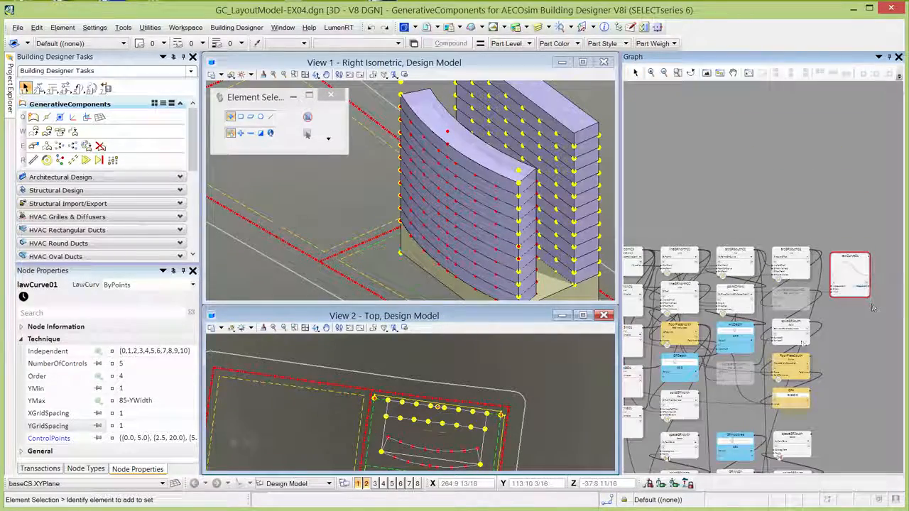
pyautogui.scroll(2, 763, 330)
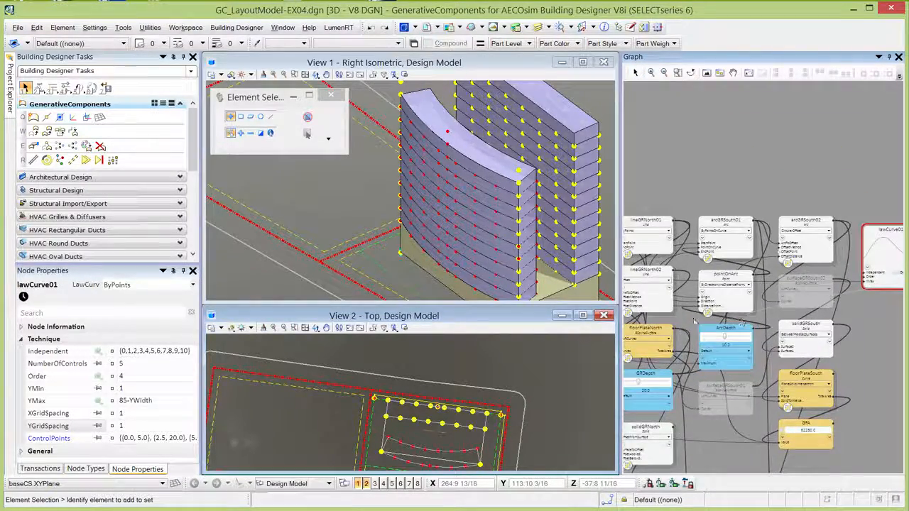
pyautogui.scroll(3, 693, 320)
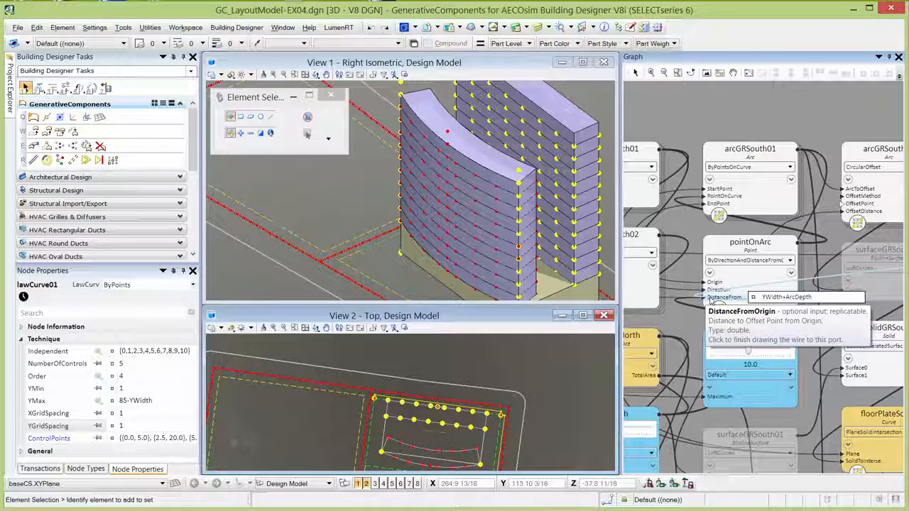
pyautogui.click(712, 300)
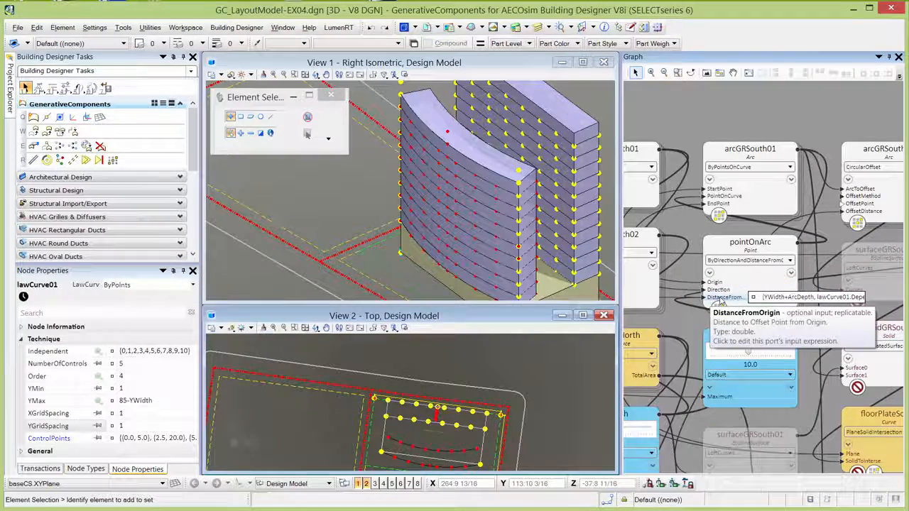
# - Edit pointOnArc's DistanceFromOrigin expression to YWidth+lawCurve01.Dependent and apply it
pyautogui.click(752, 299)
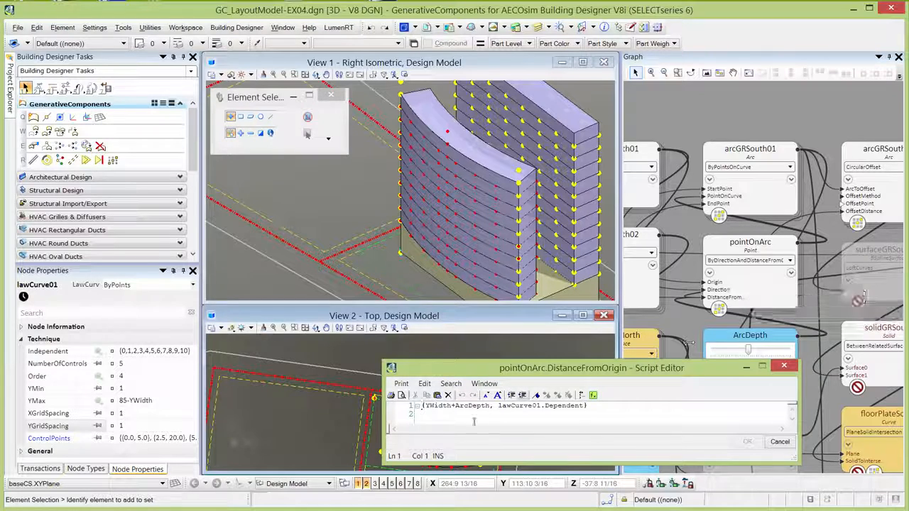
pyautogui.click(426, 406)
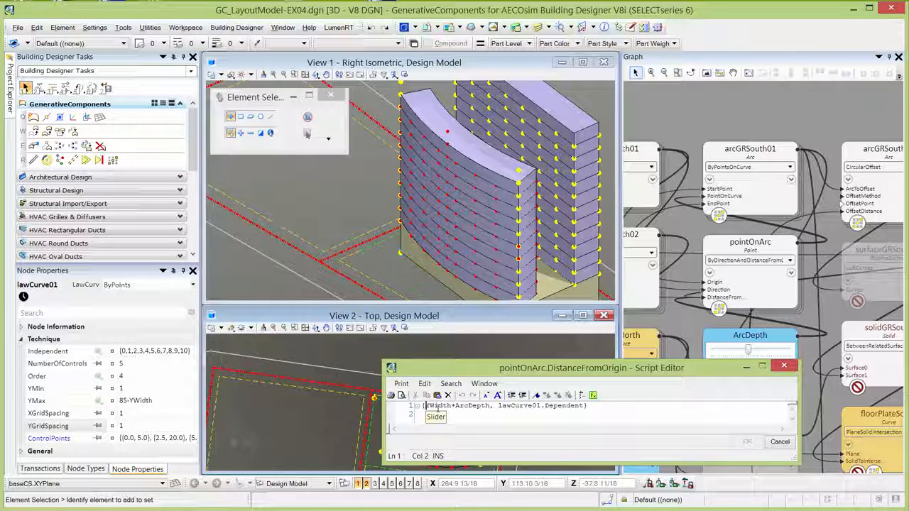
pyautogui.press('BackSpace')
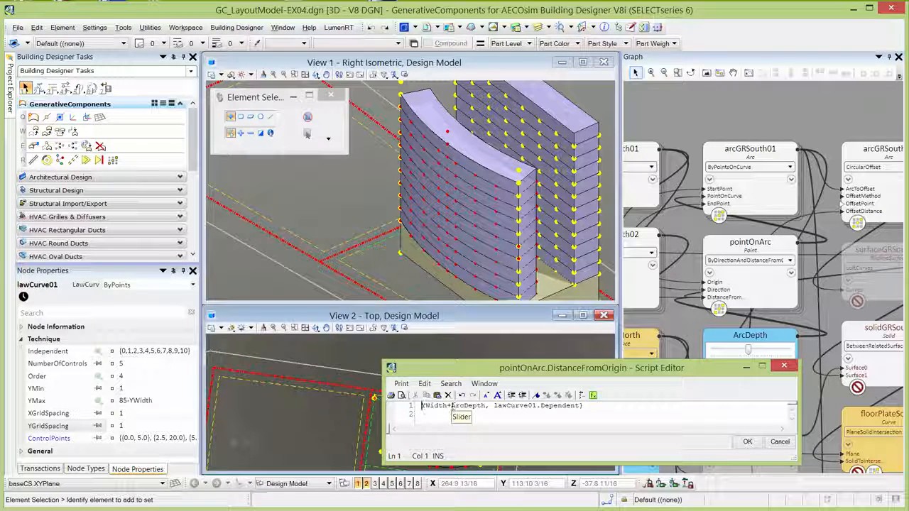
pyautogui.moveTo(451, 406); pyautogui.dragTo(491, 407)
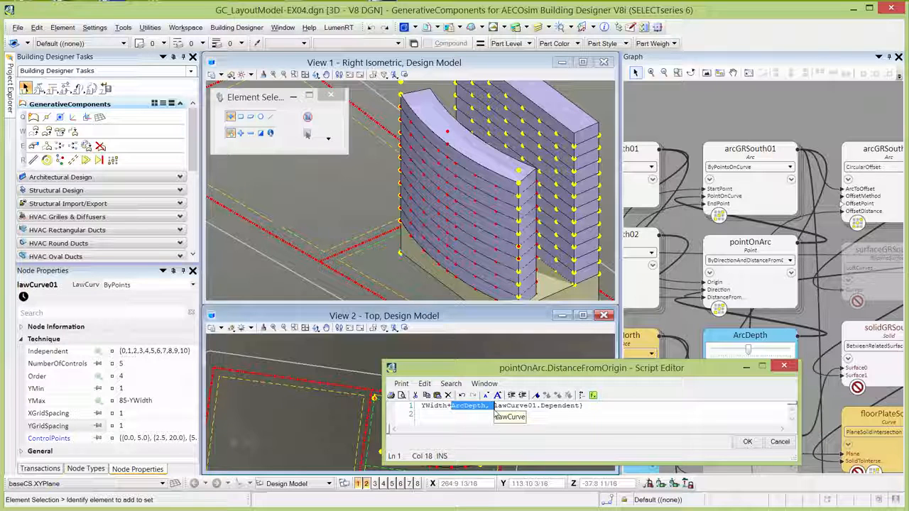
pyautogui.press('Delete')
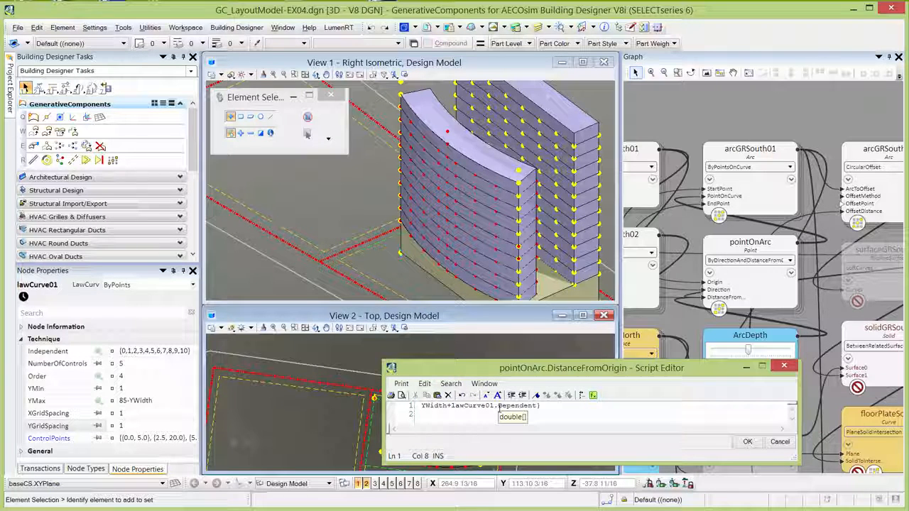
pyautogui.click(537, 405)
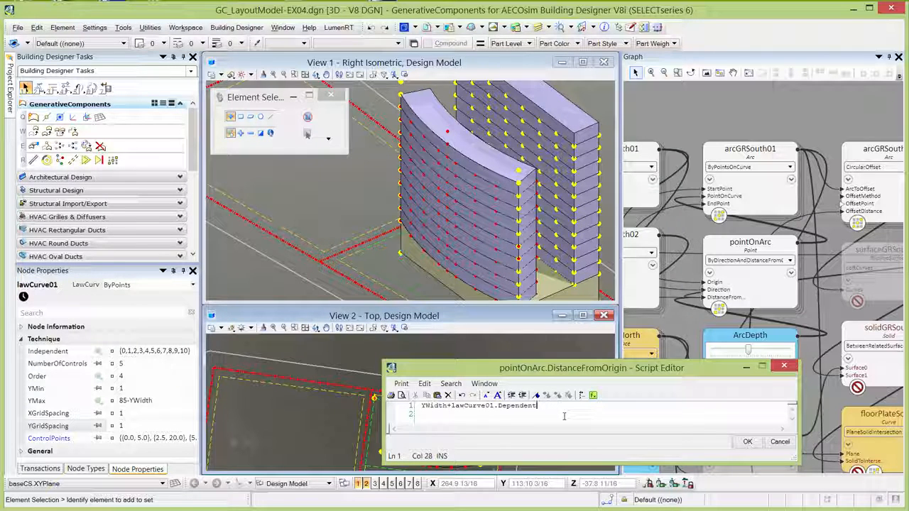
pyautogui.click(747, 443)
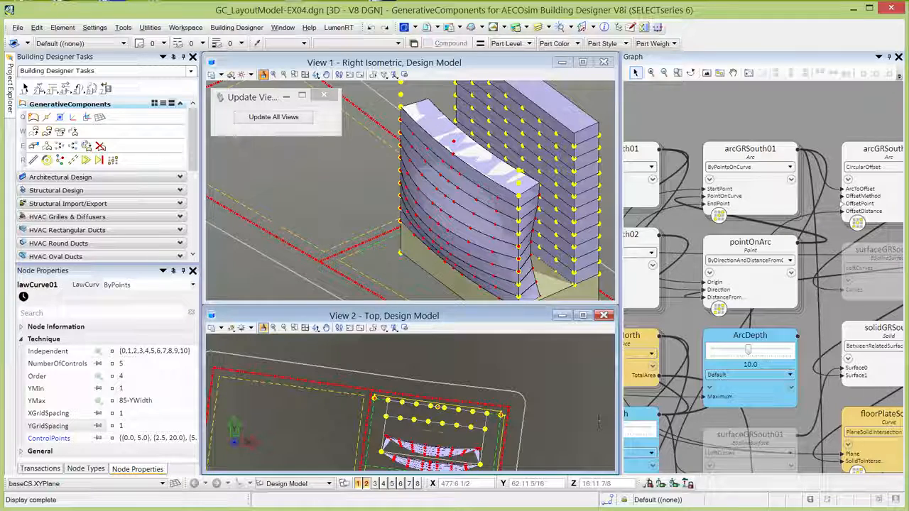
# - Open the law curve's control-point graph for editing
pyautogui.scroll(-4, 657, 317)
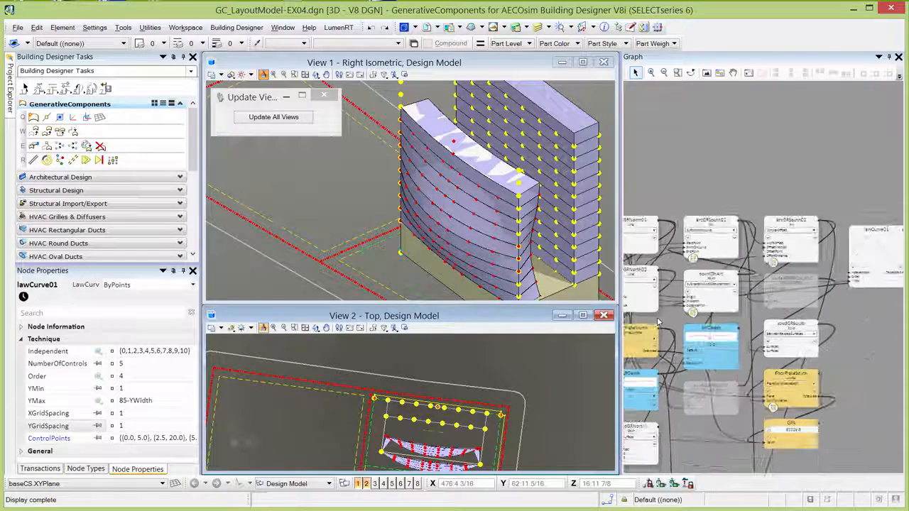
pyautogui.scroll(4, 821, 266)
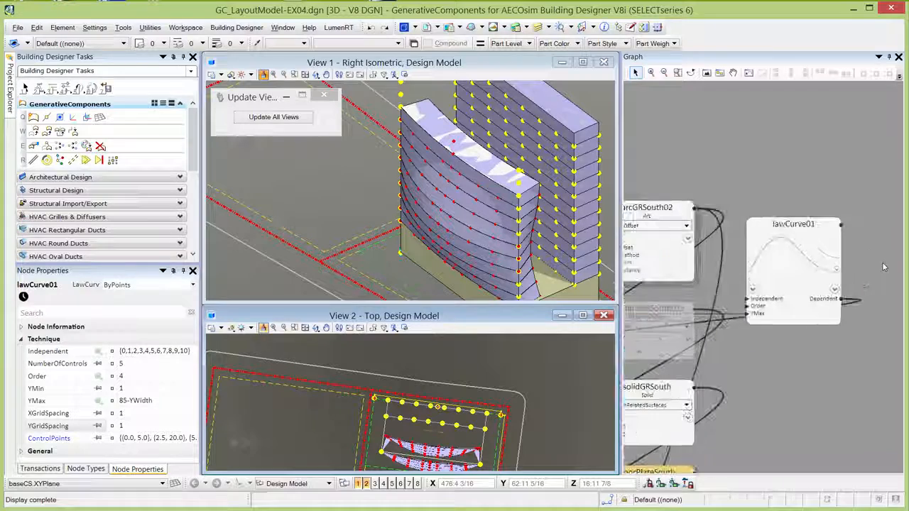
pyautogui.click(820, 267)
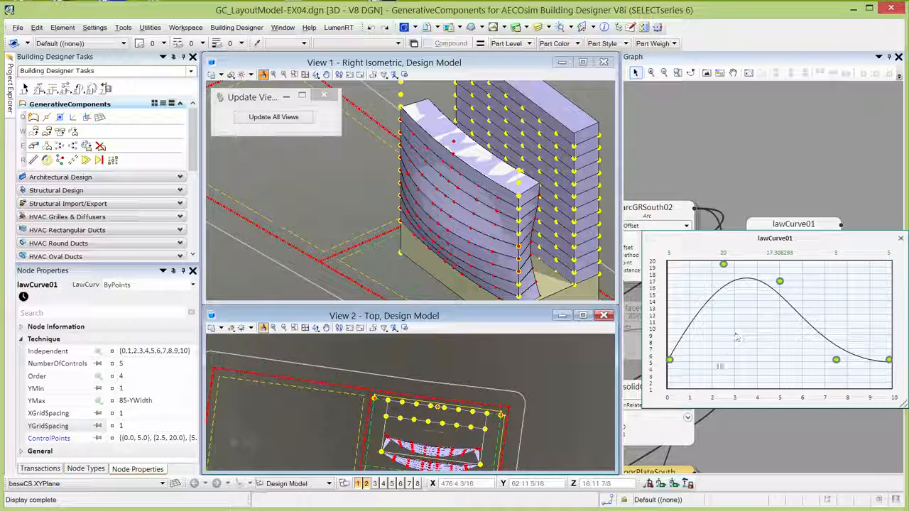